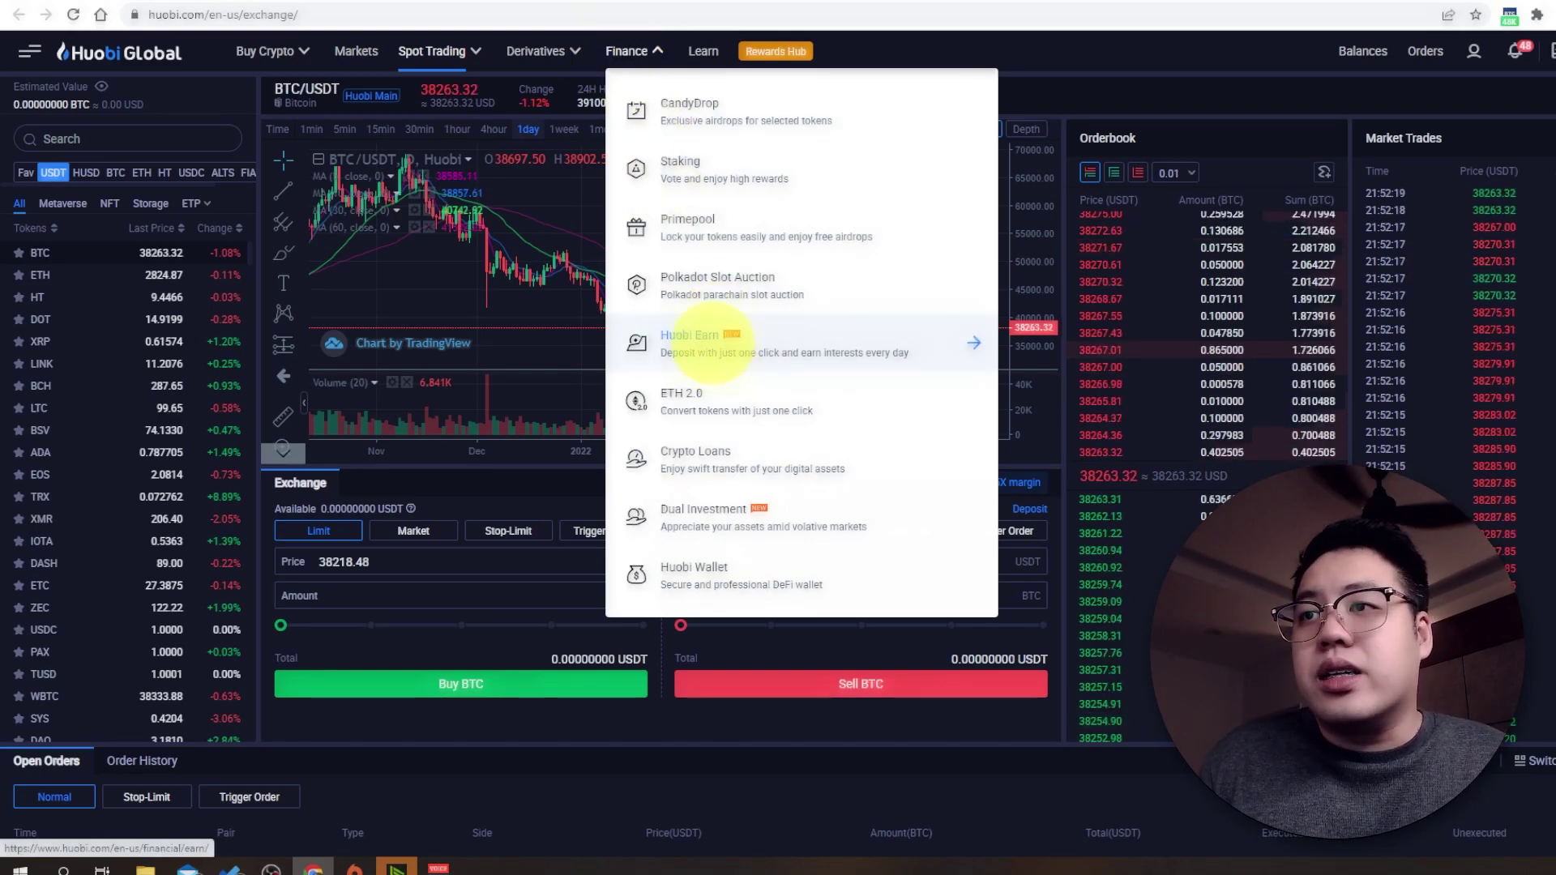
# Open Huobi Earn and compare the Prudent and Featured product lists
pyautogui.click(703, 340)
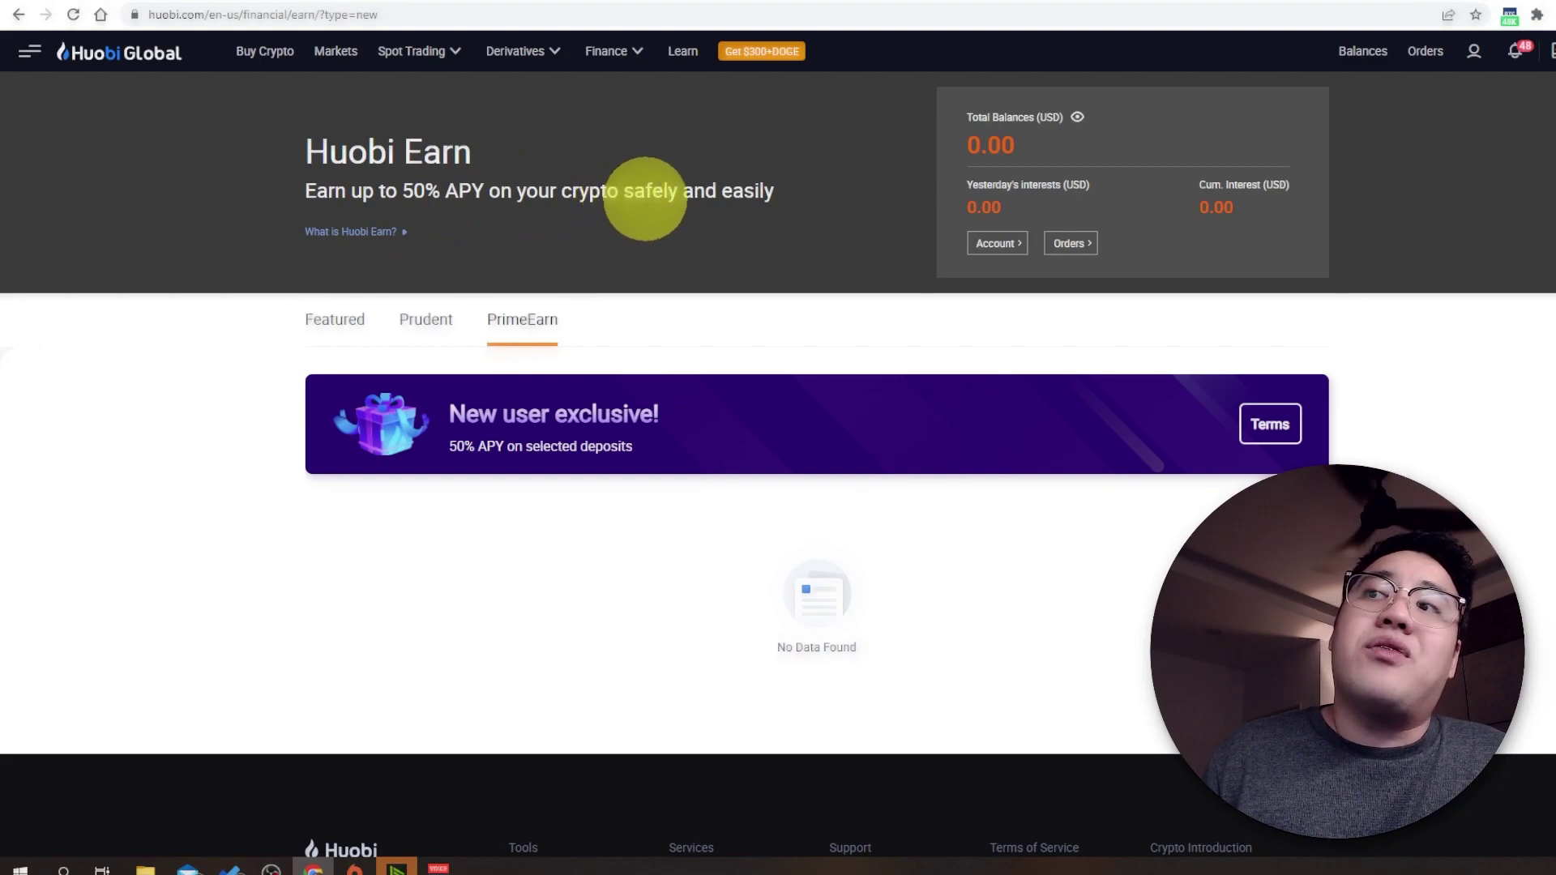
pyautogui.scroll(-2, 505, 323)
pyautogui.scroll(1, 529, 343)
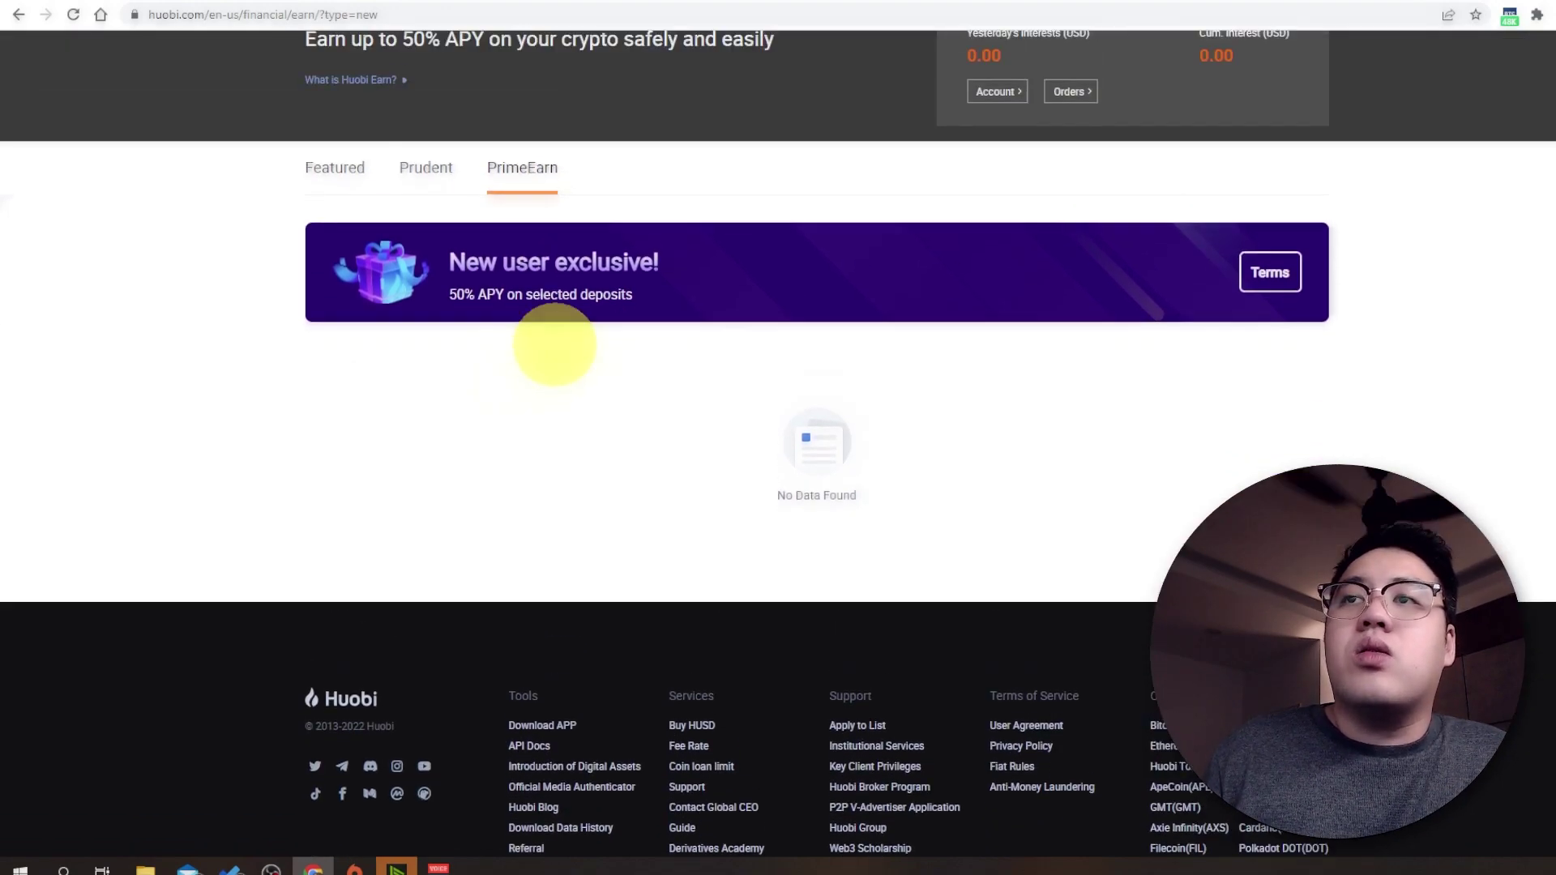
pyautogui.scroll(1, 596, 402)
pyautogui.click(422, 319)
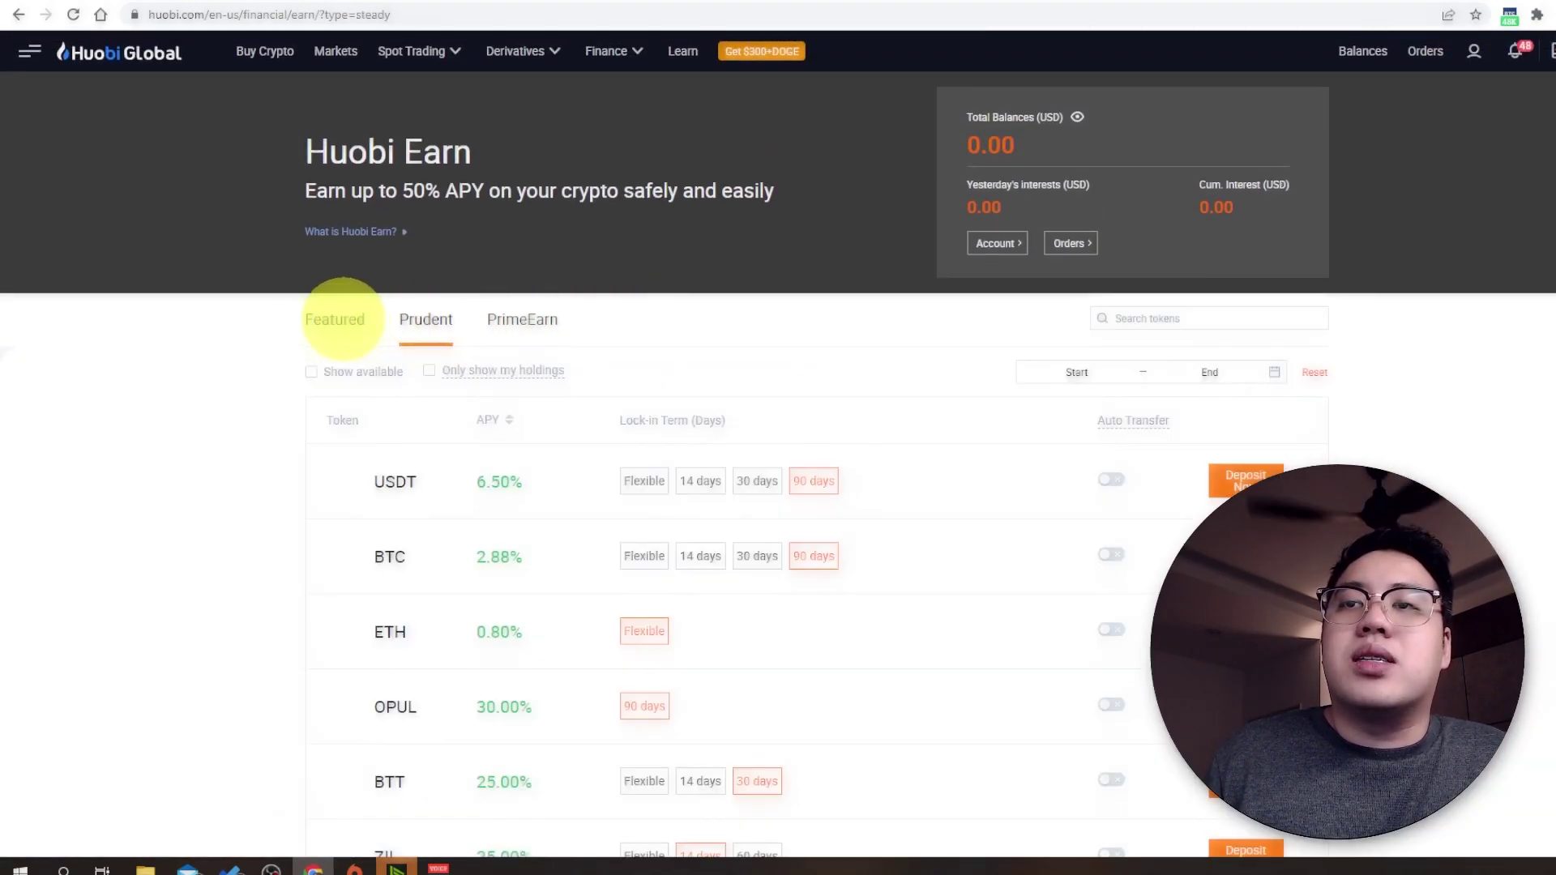
pyautogui.click(338, 320)
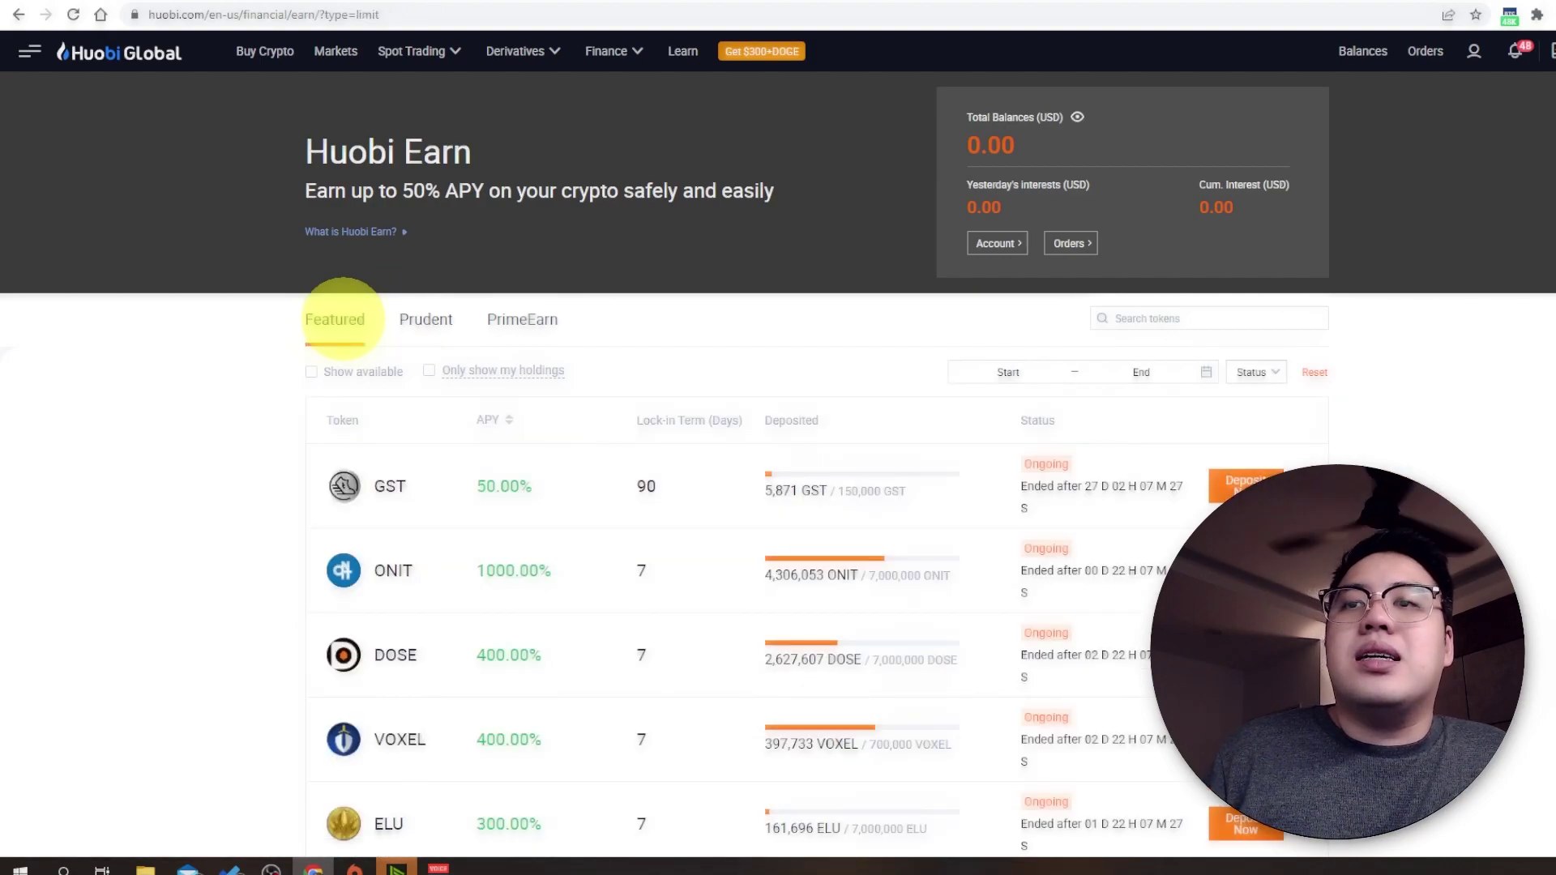
pyautogui.click(421, 319)
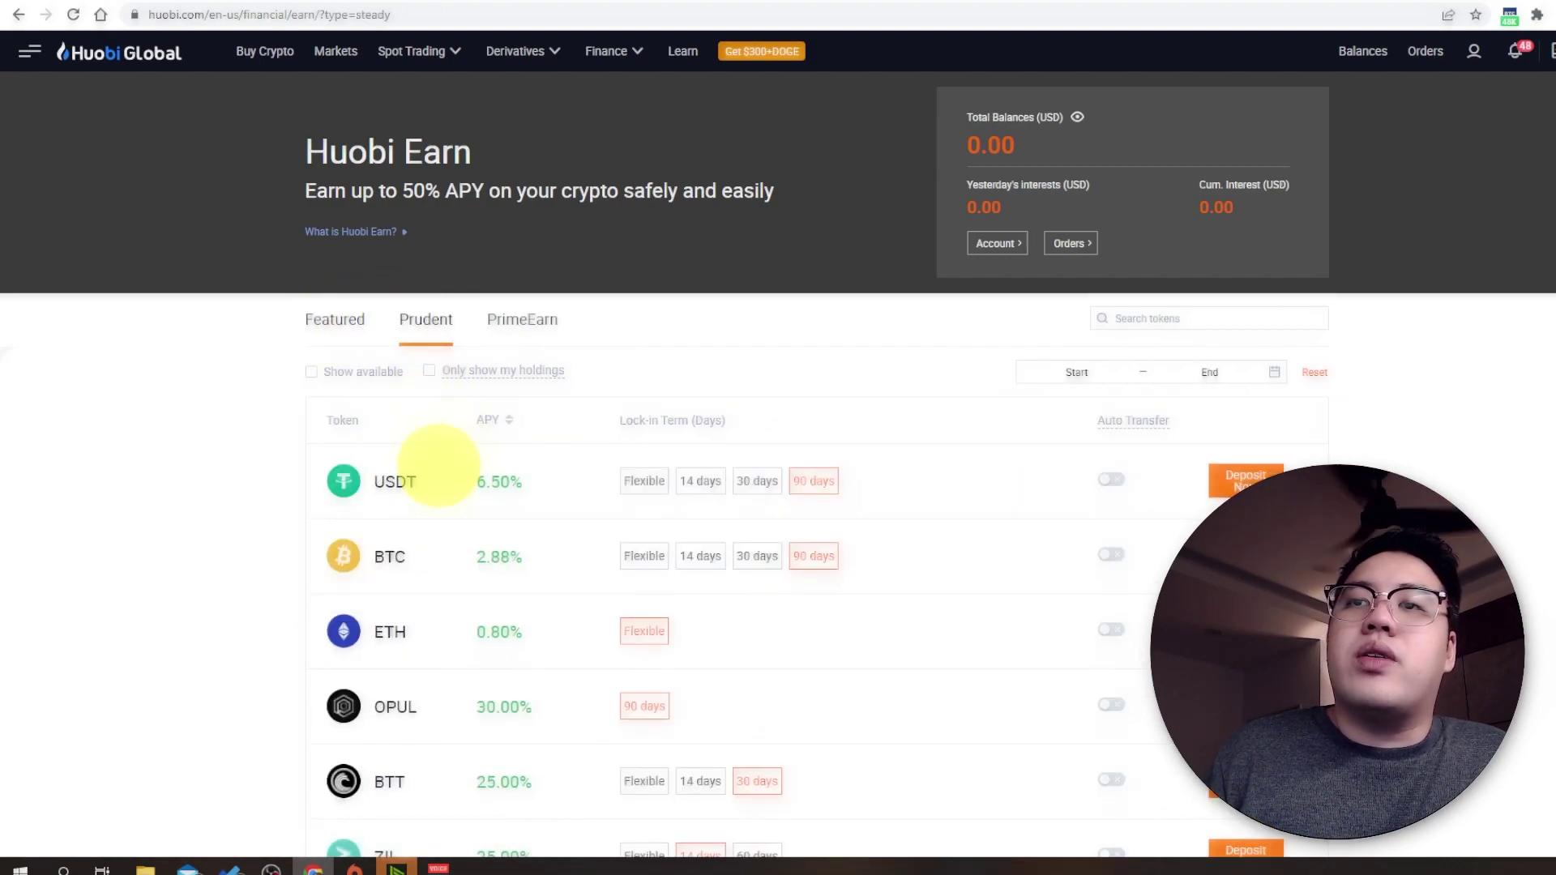
# Compare USDT flexible and 90-day rates, then view the PrimeEarn listing
pyautogui.click(638, 482)
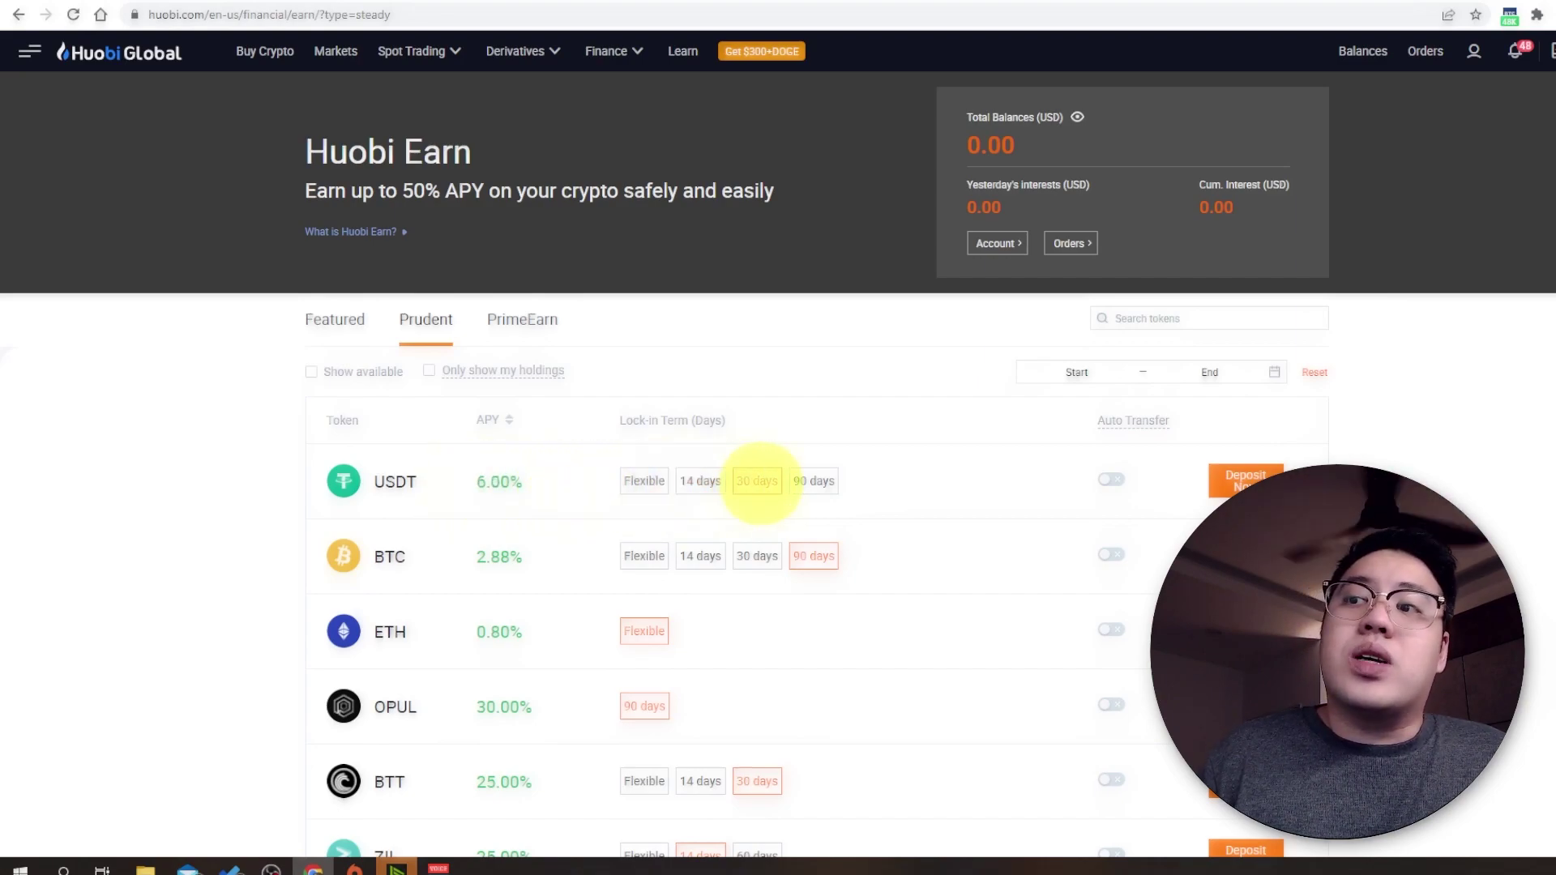
pyautogui.click(812, 481)
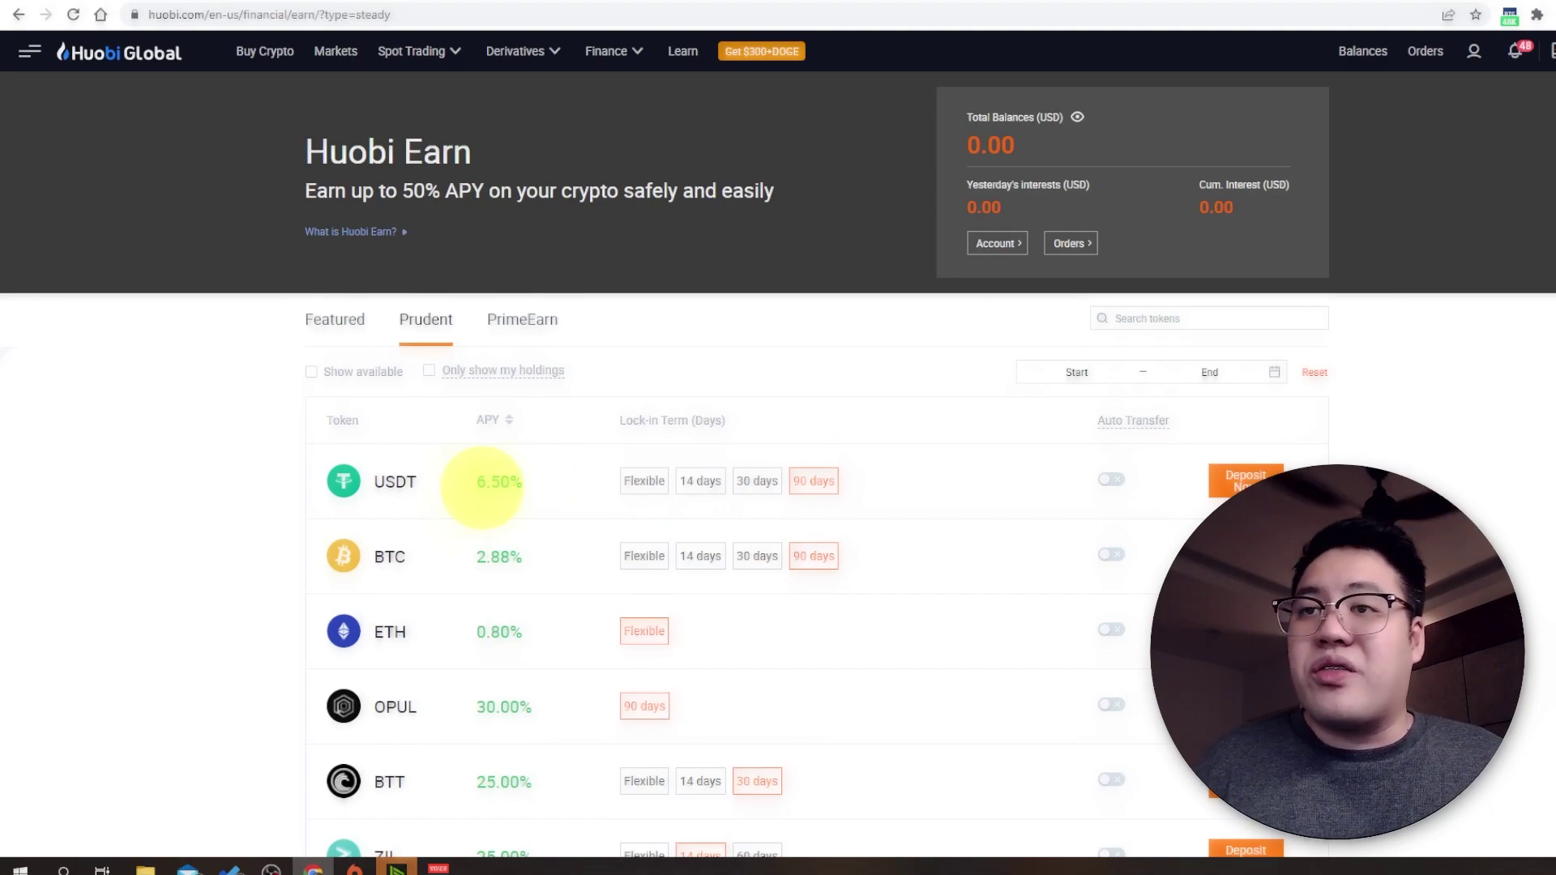
pyautogui.click(523, 319)
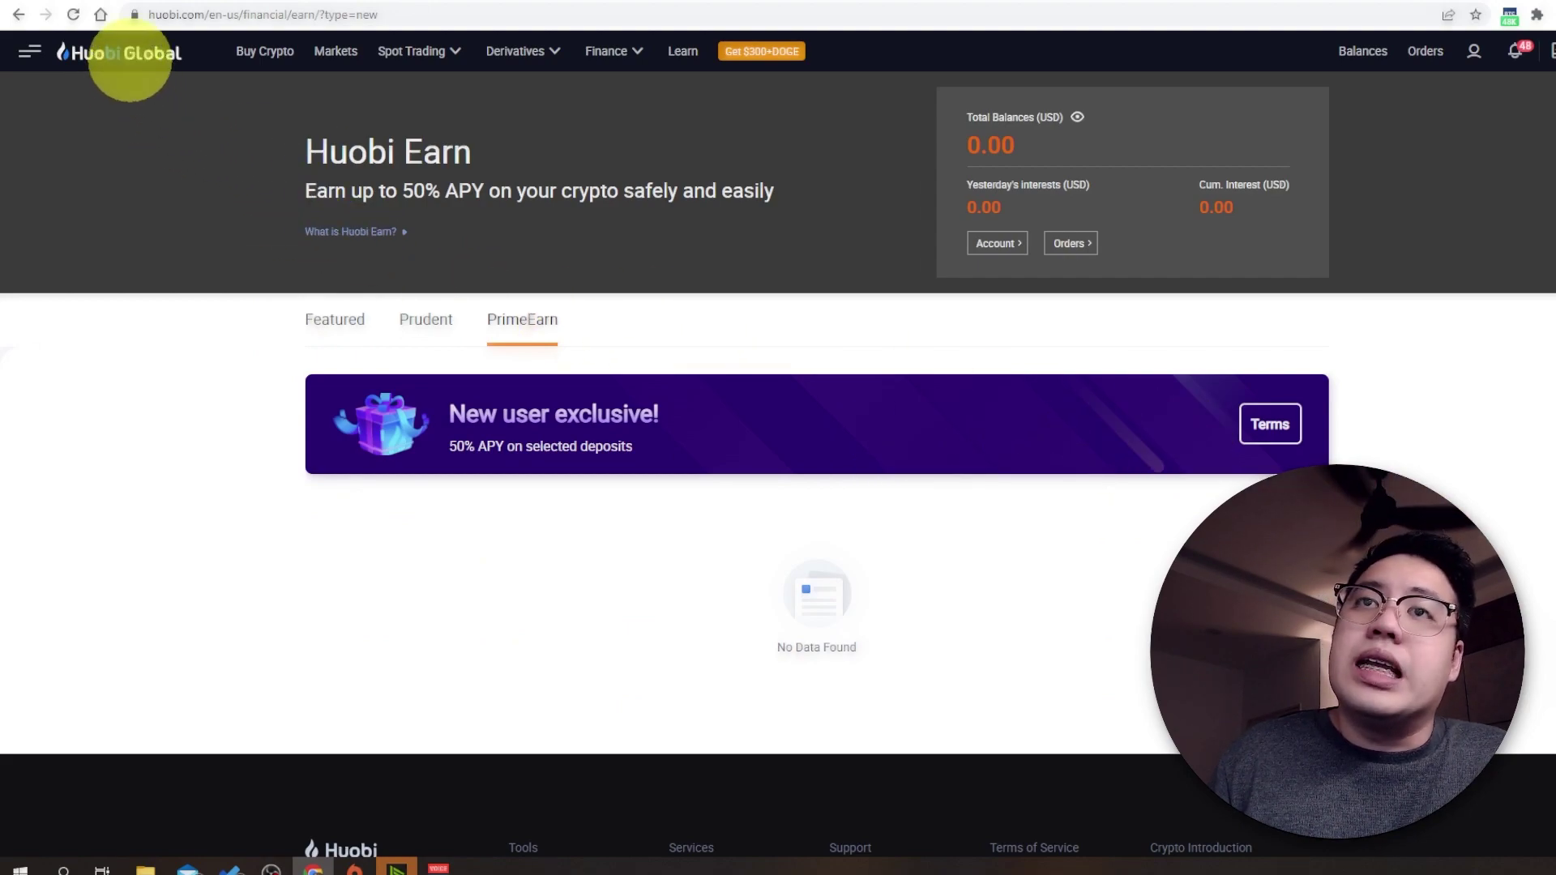
# Return to the Huobi homepage and go back to the Huobi Earn page
pyautogui.click(110, 53)
pyautogui.moveTo(605, 52)
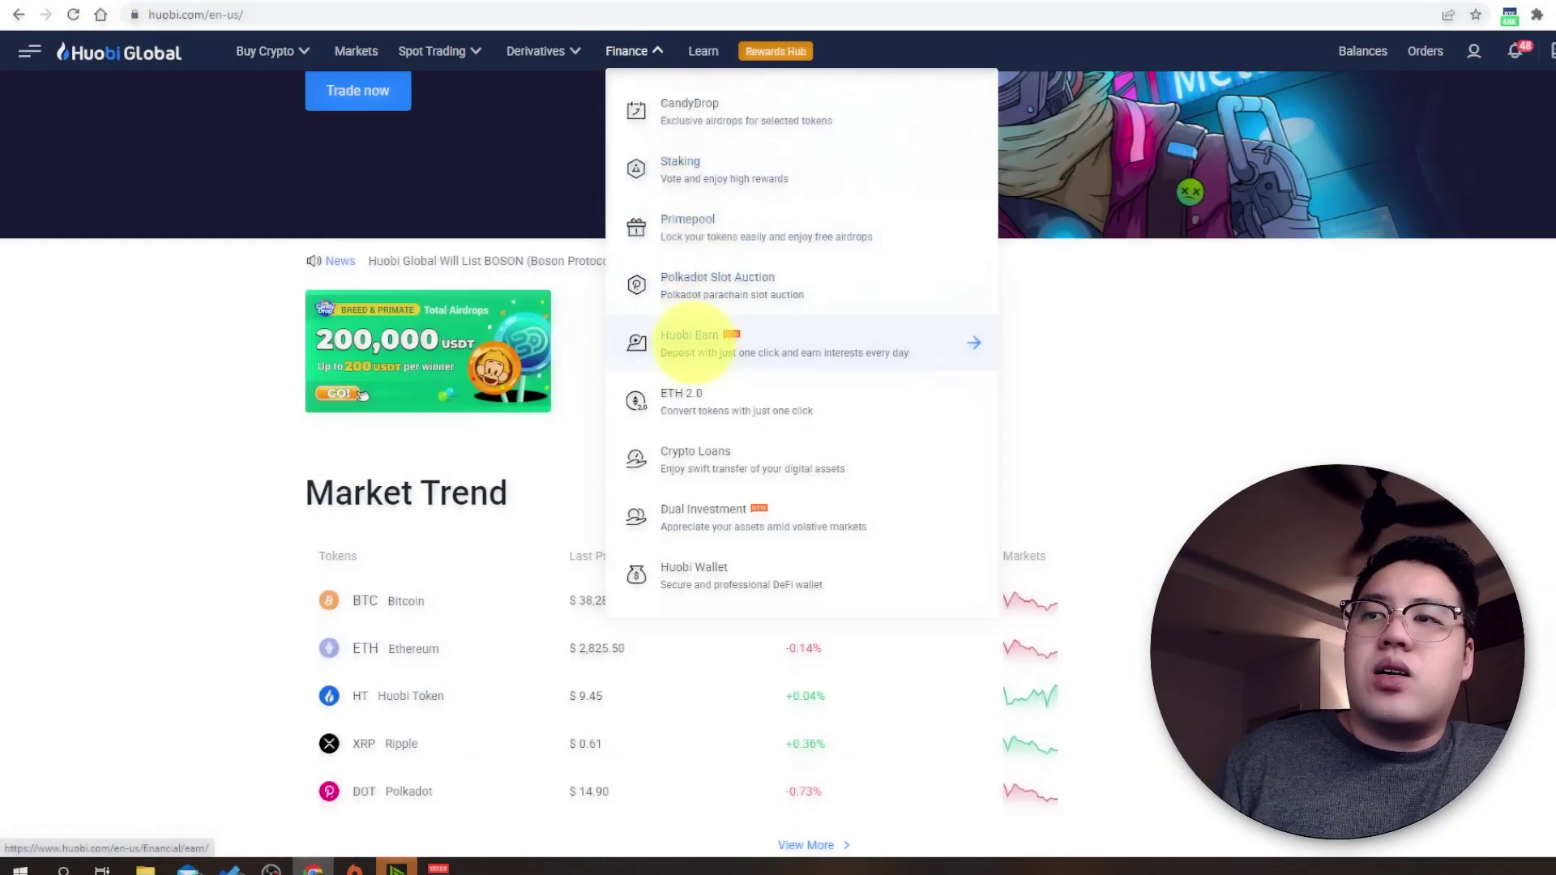
pyautogui.click(700, 342)
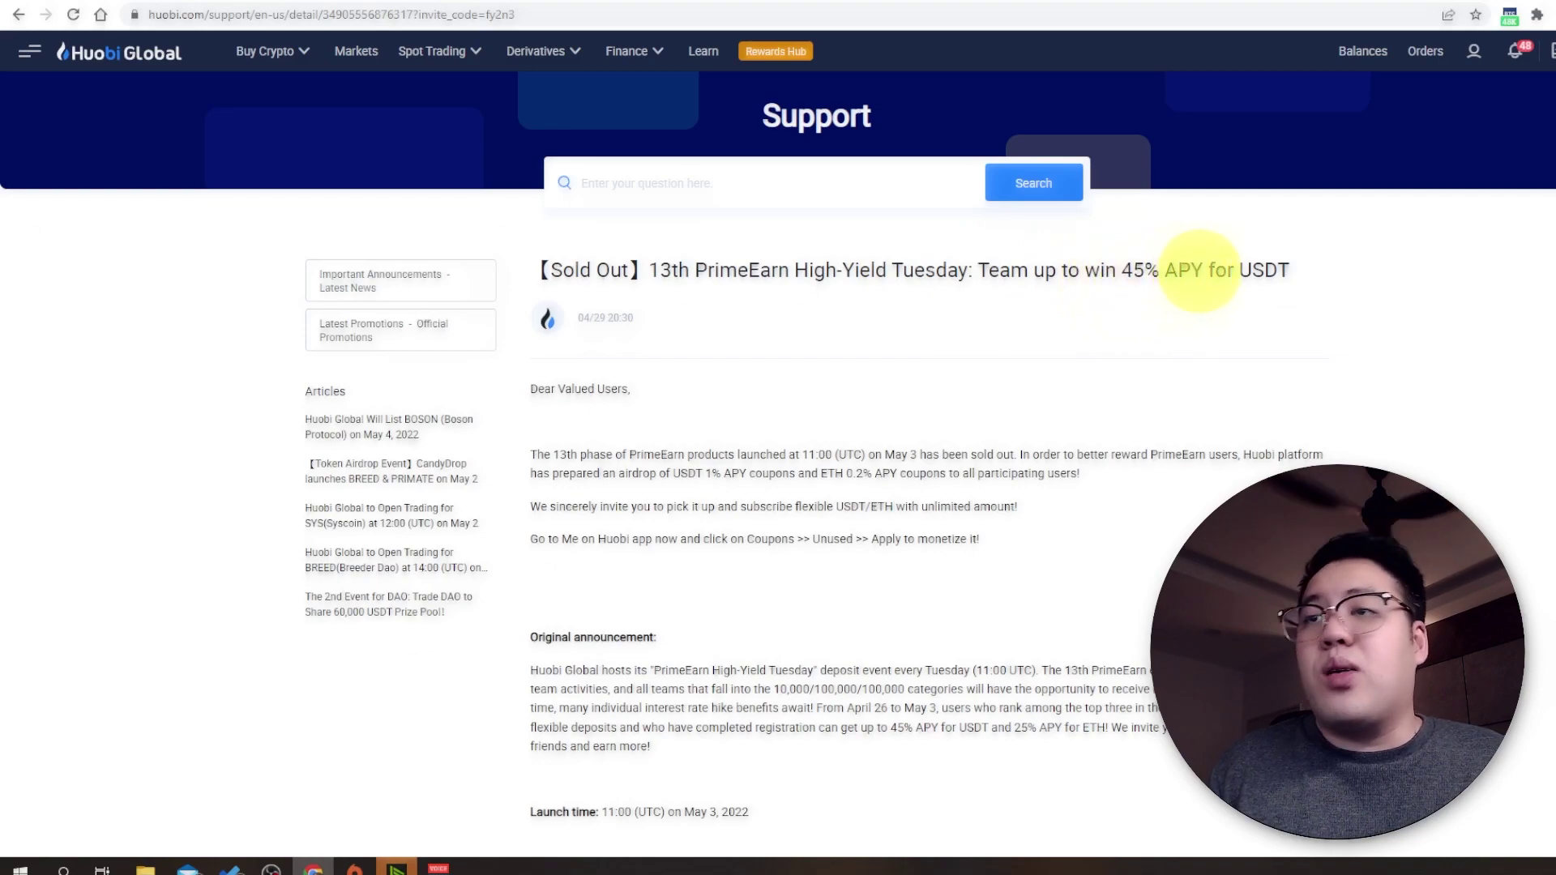
pyautogui.scroll(-3, 1191, 270)
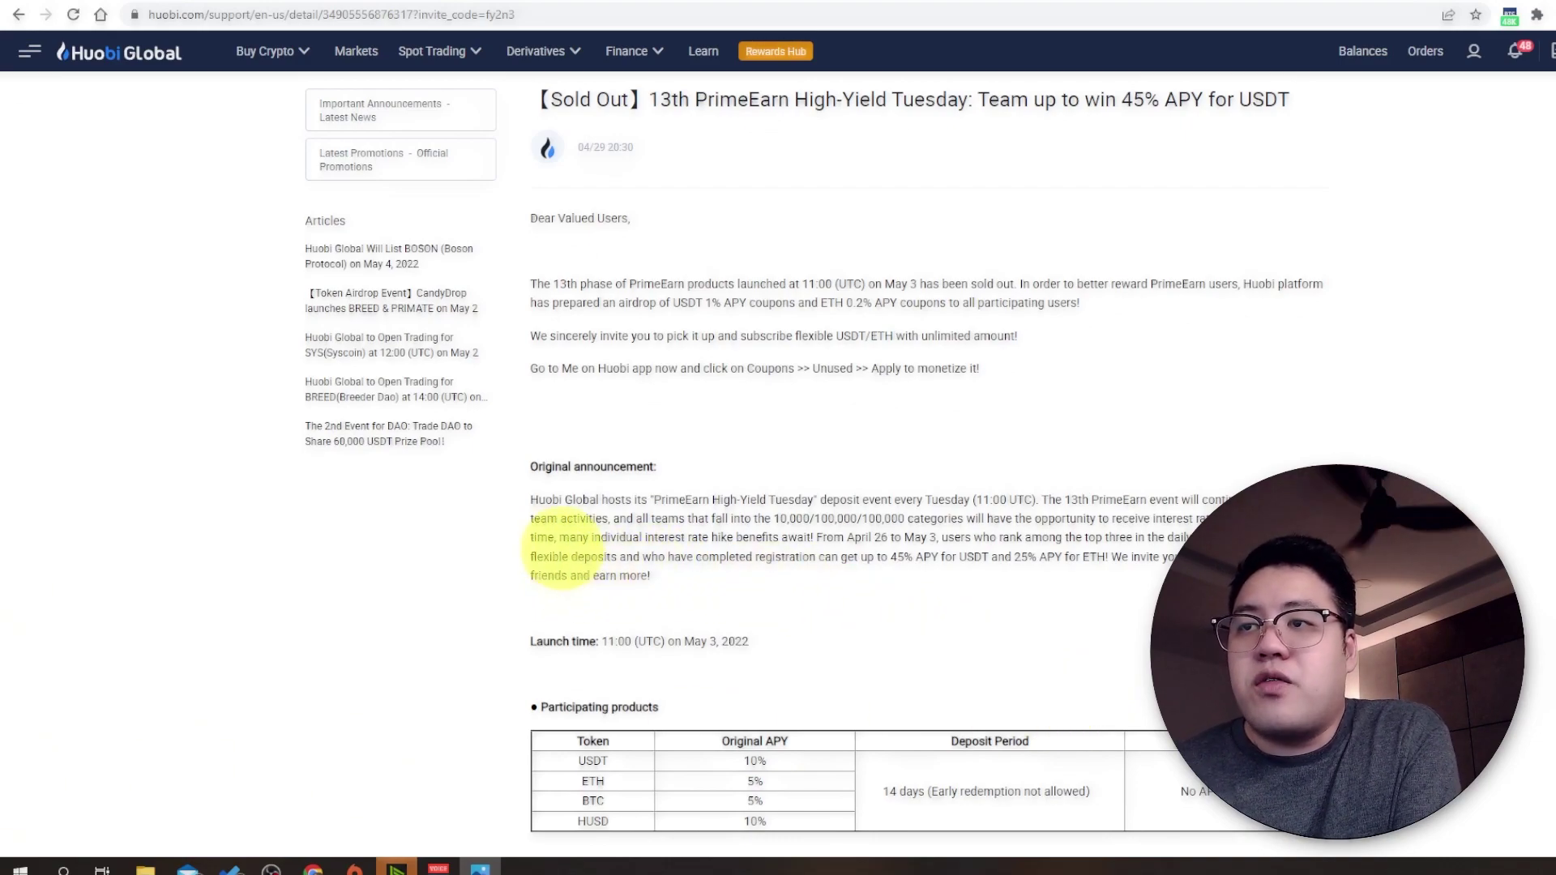
pyautogui.scroll(-1, 563, 549)
pyautogui.scroll(-2, 561, 550)
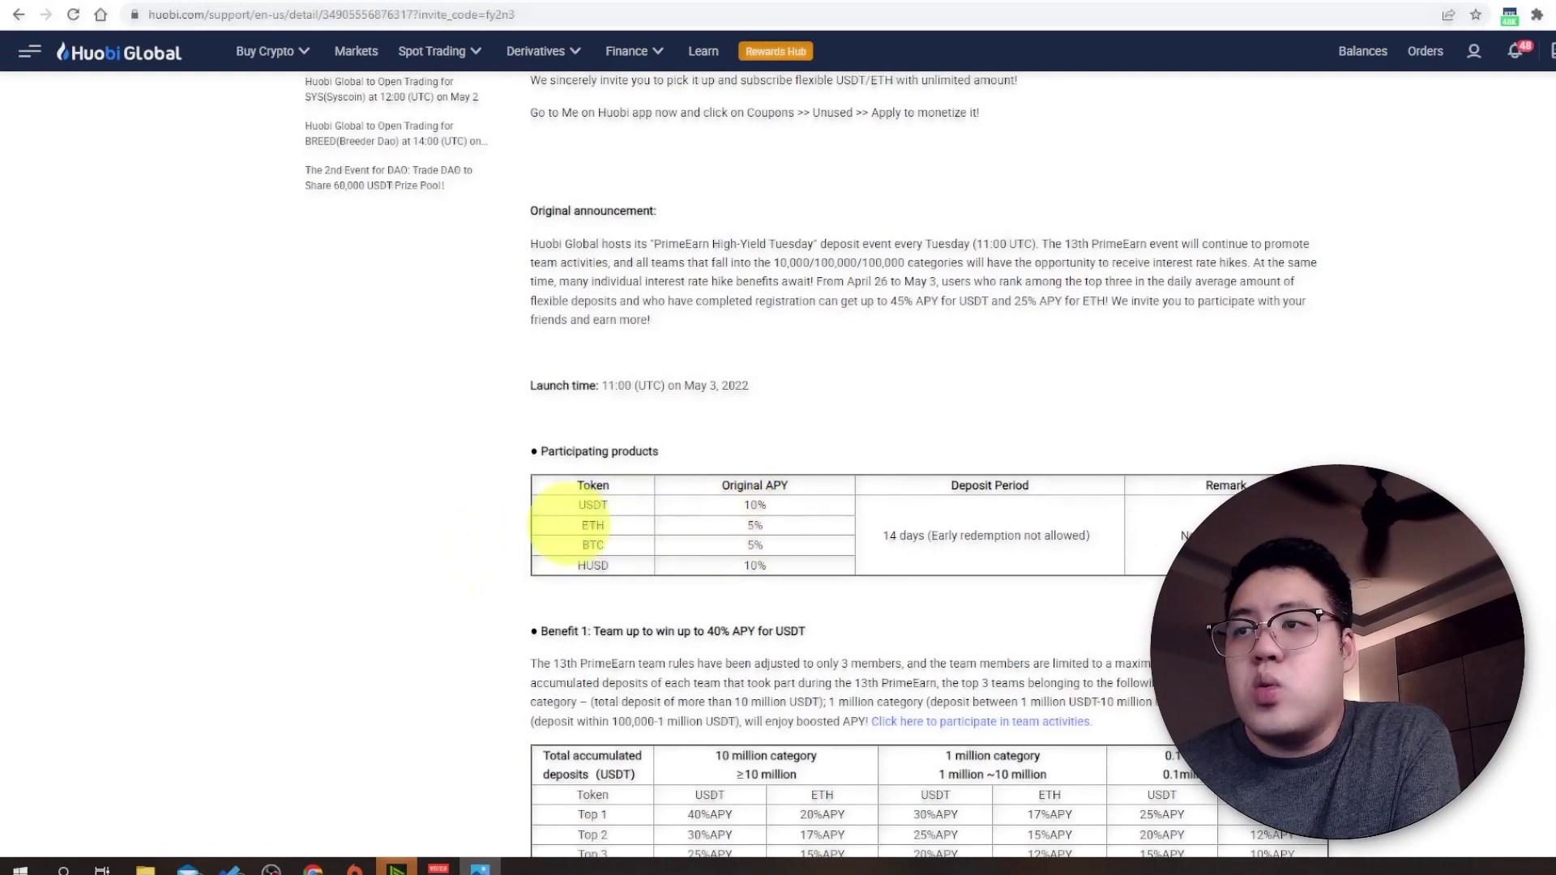
# Highlight USDT in the participating products table
pyautogui.doubleClick(592, 504)
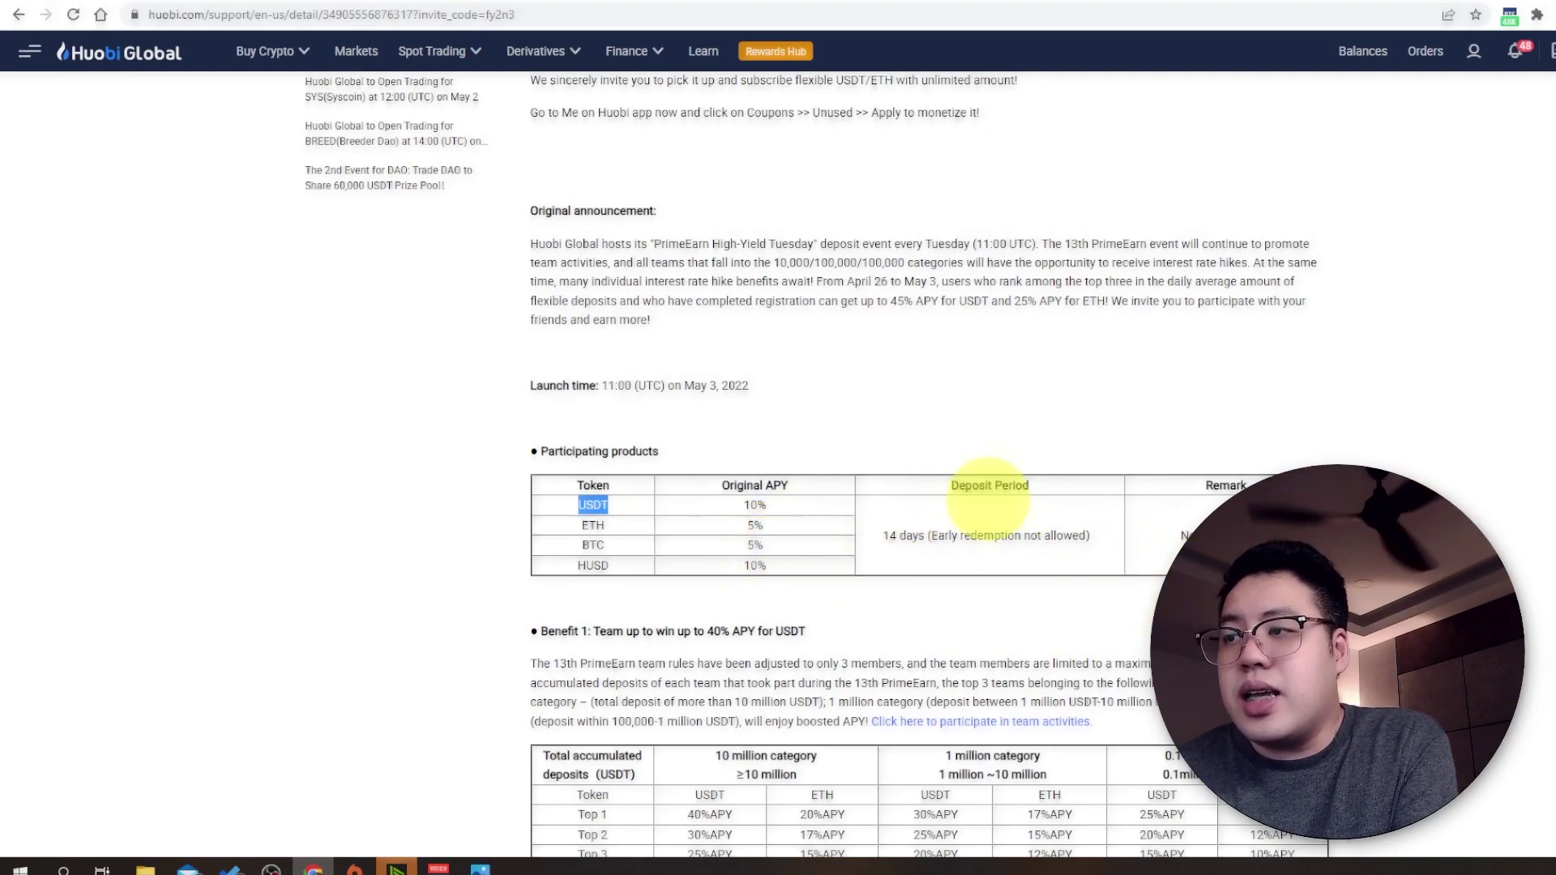
pyautogui.scroll(-2, 994, 535)
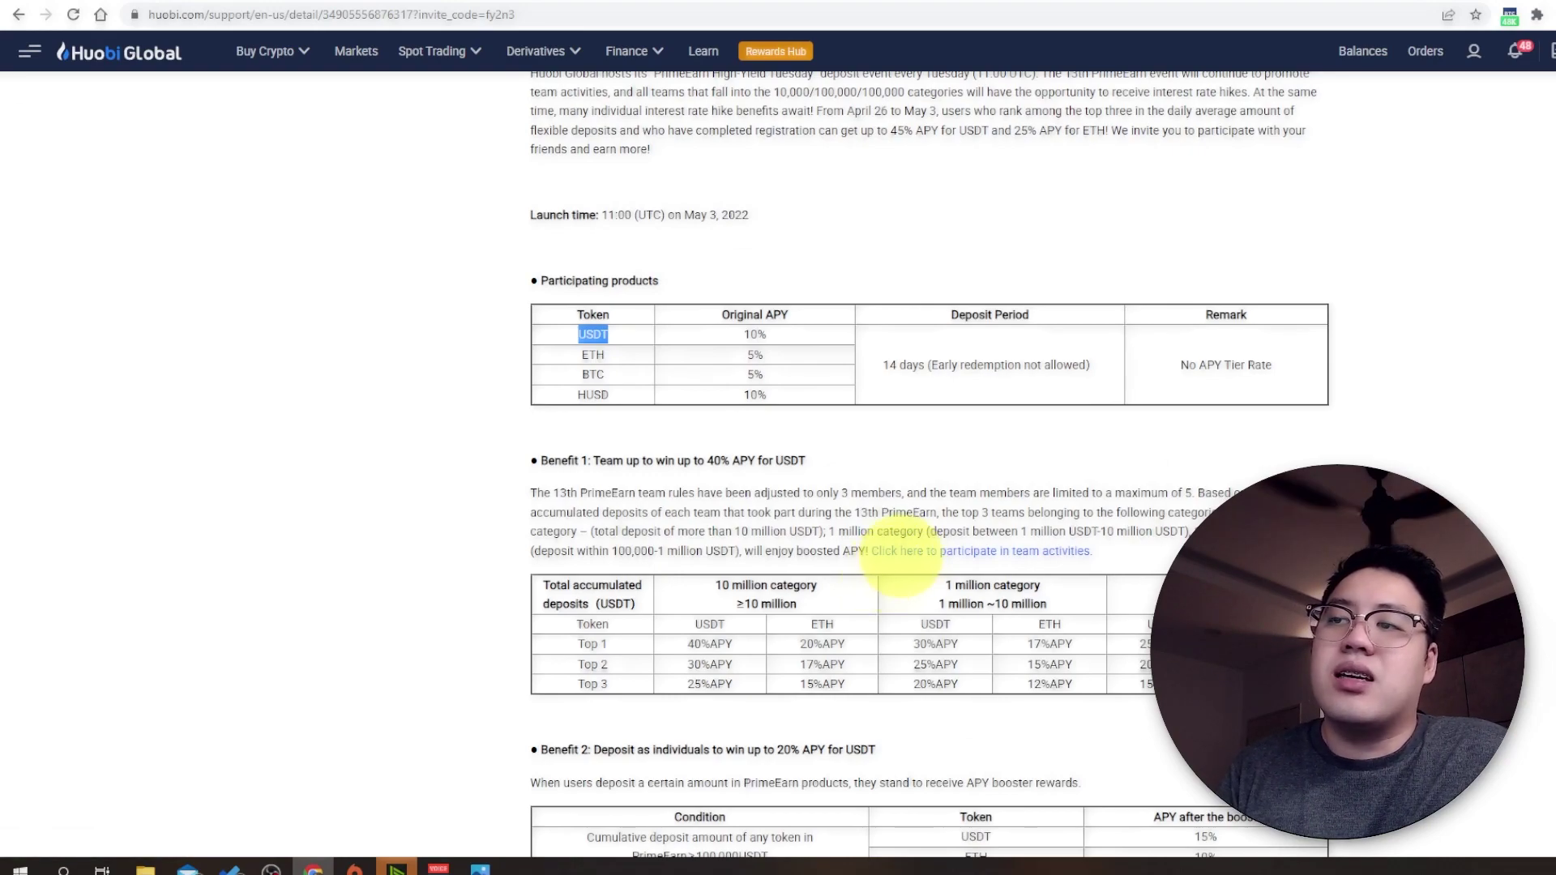
pyautogui.click(899, 554)
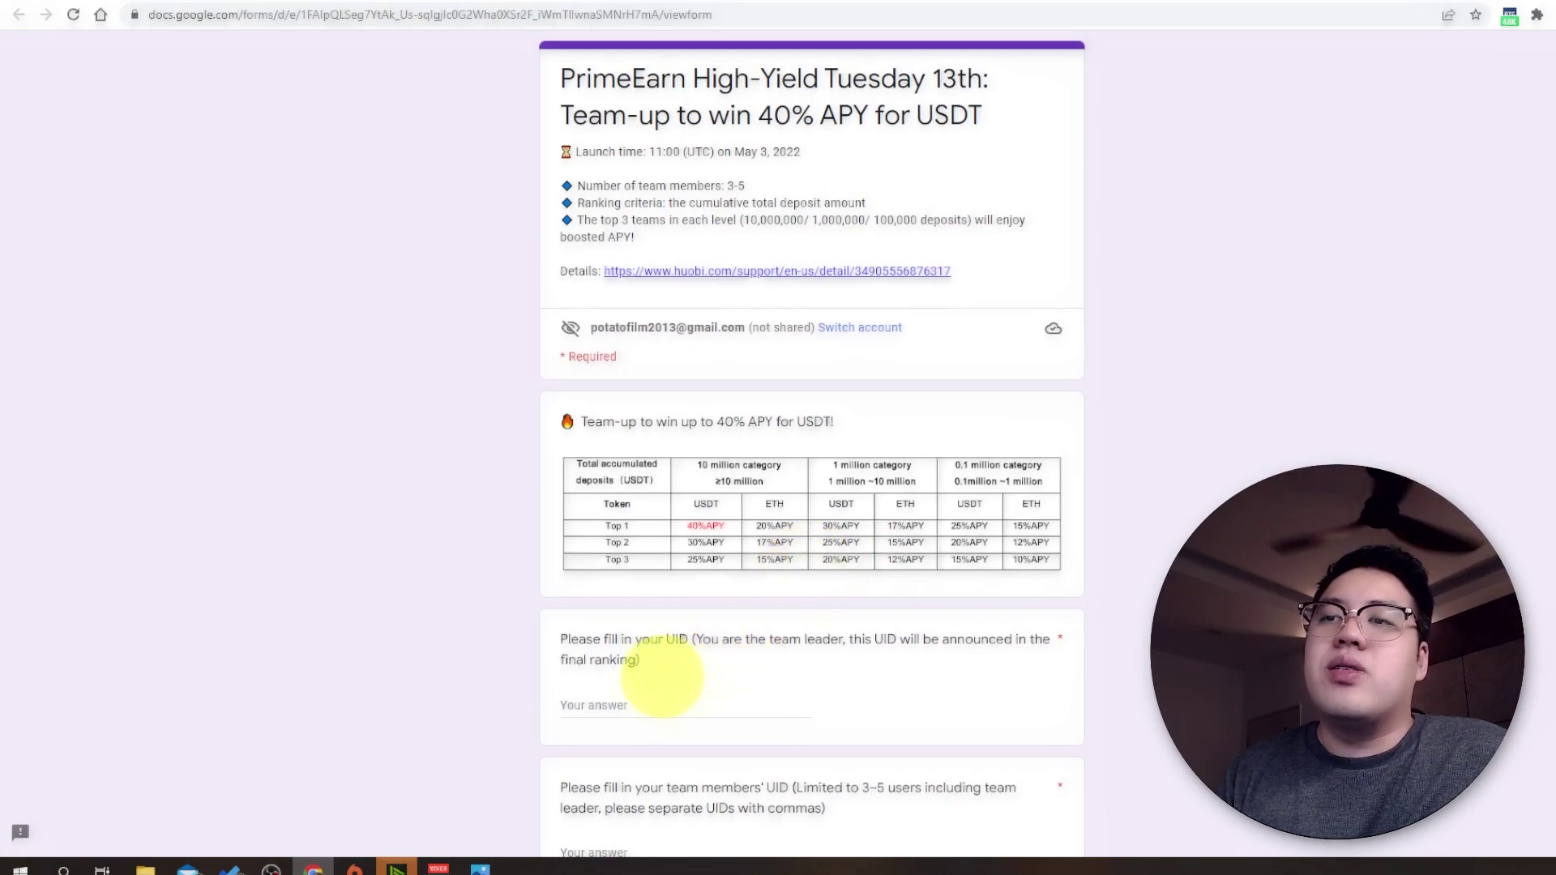
pyautogui.scroll(-1, 693, 663)
pyautogui.scroll(-1, 614, 632)
pyautogui.scroll(-1, 603, 614)
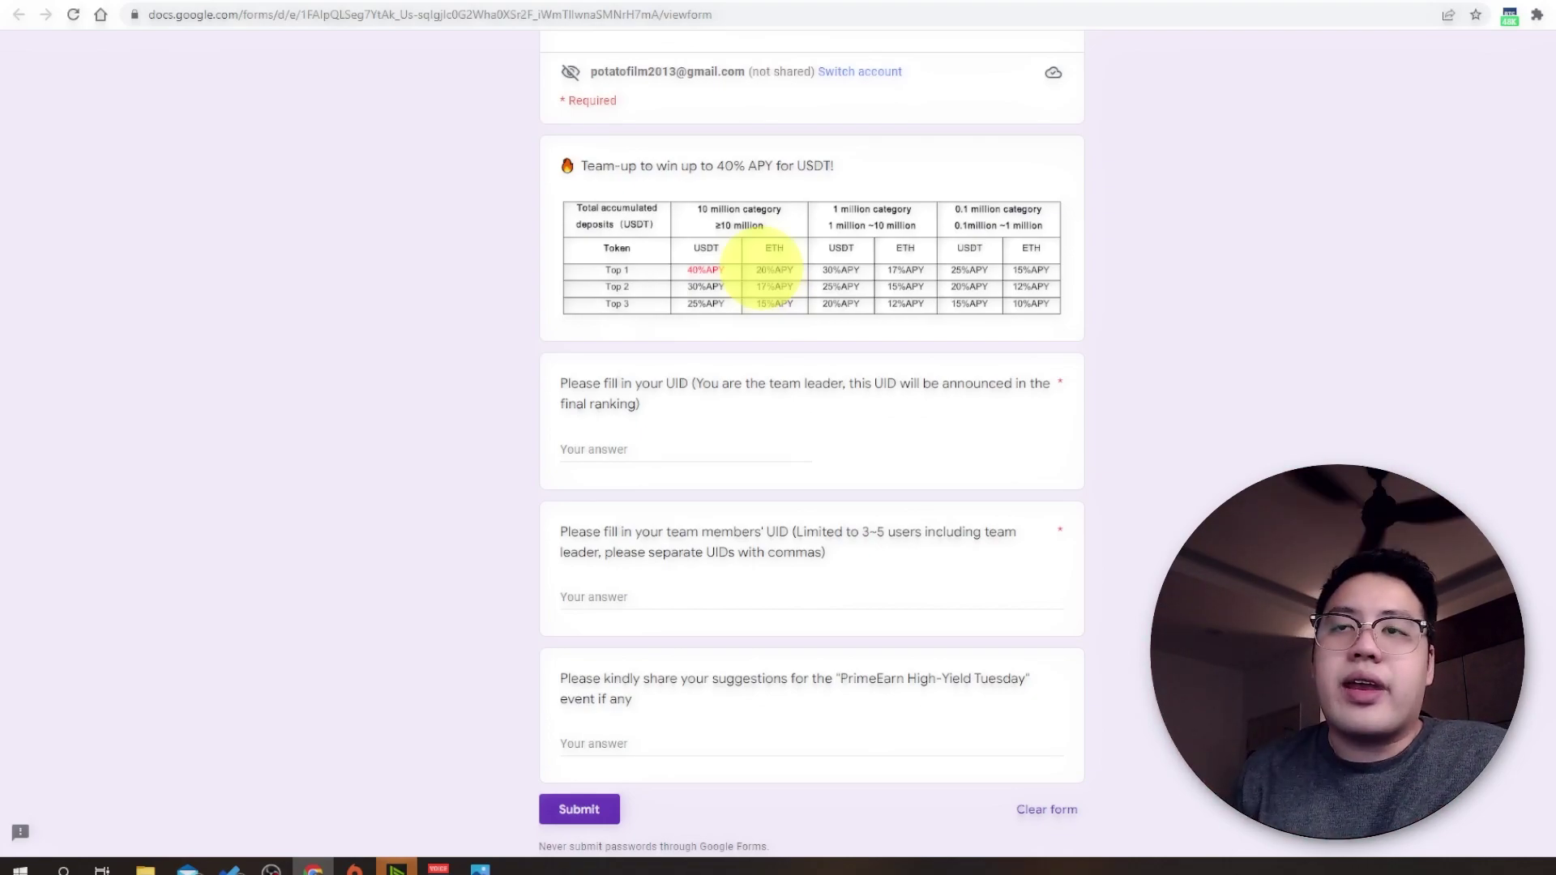
pyautogui.click(641, 6)
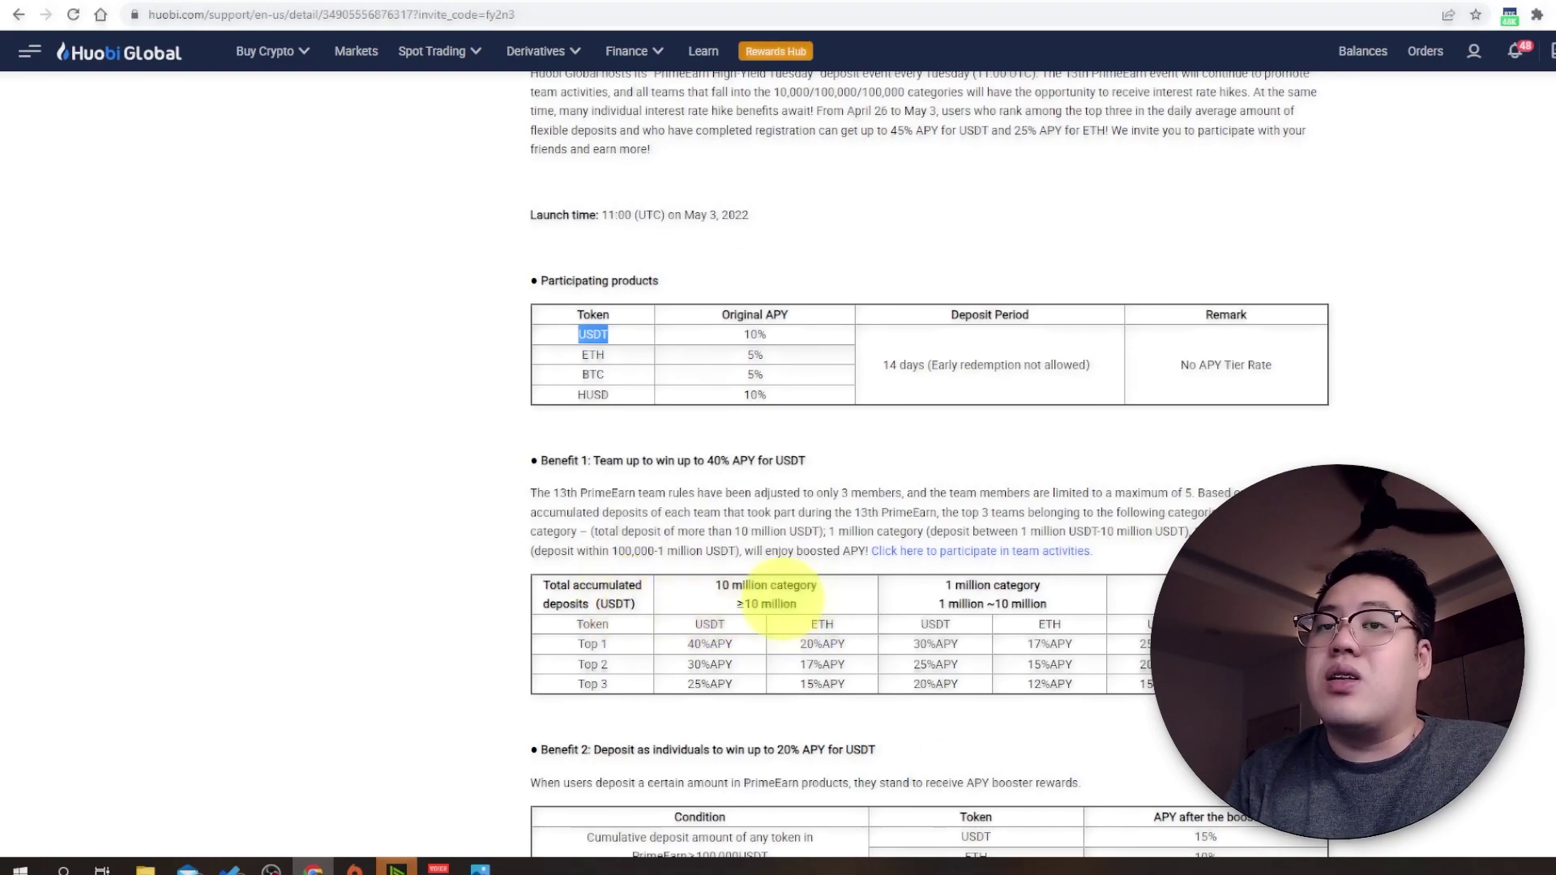
pyautogui.scroll(-1, 767, 594)
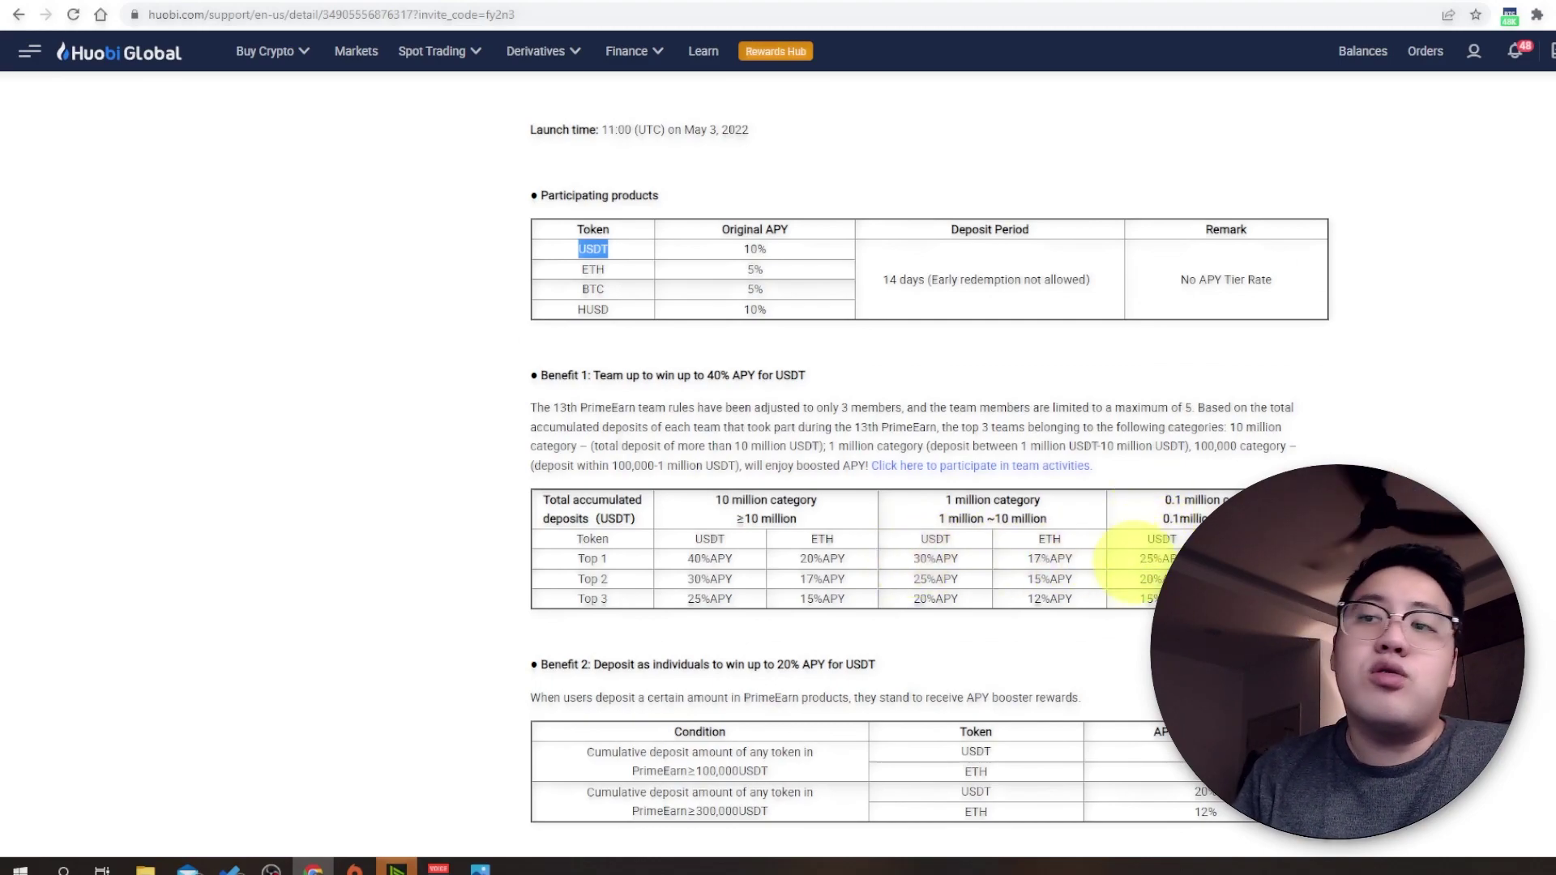
pyautogui.scroll(-2, 1094, 523)
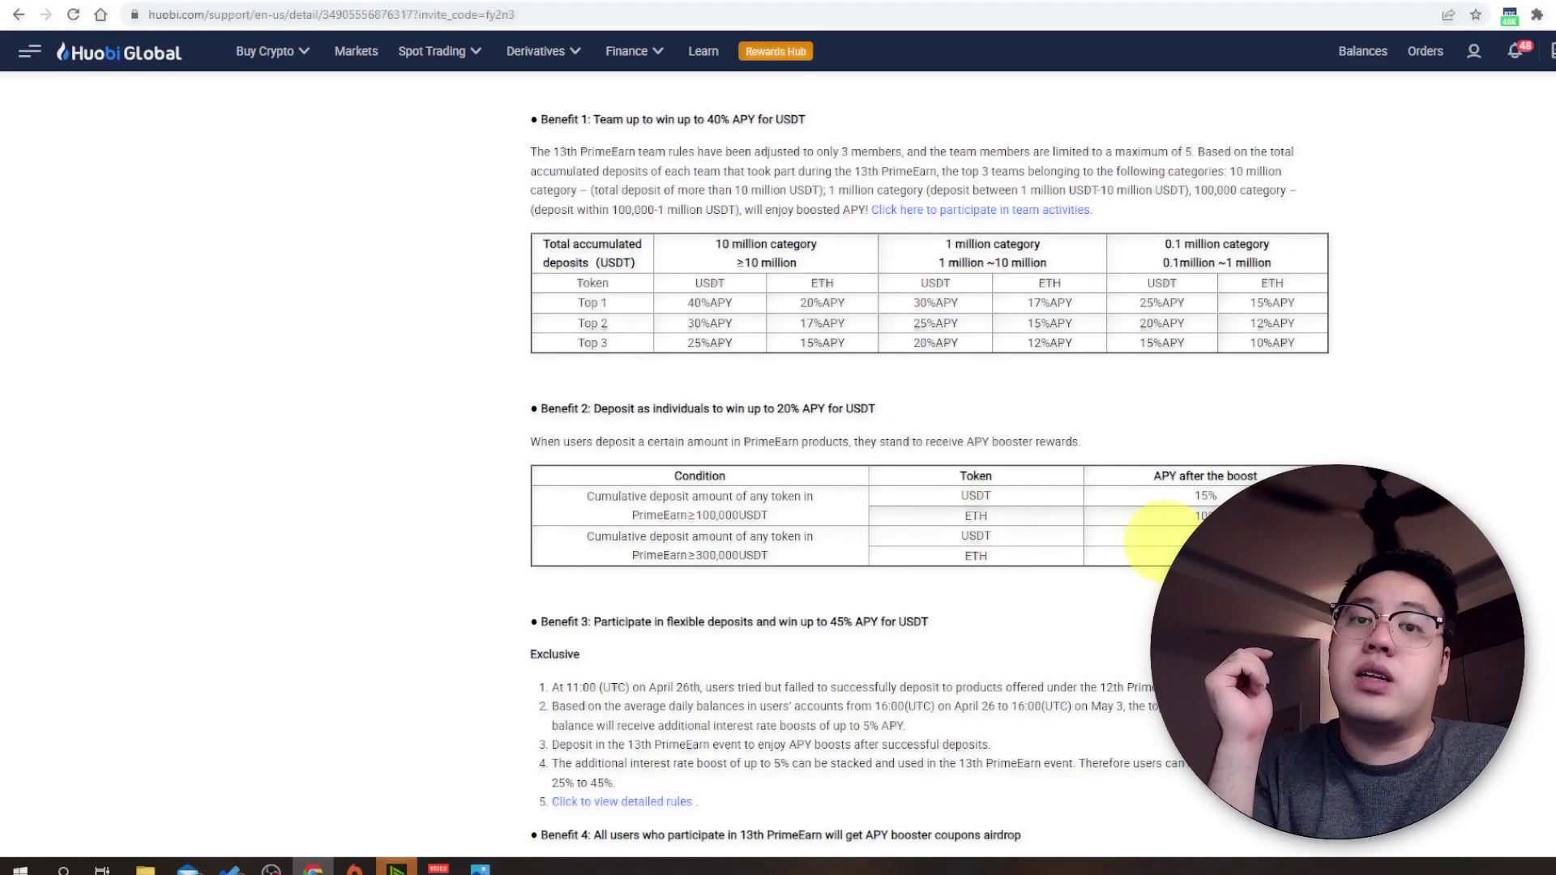
pyautogui.scroll(-2, 1143, 557)
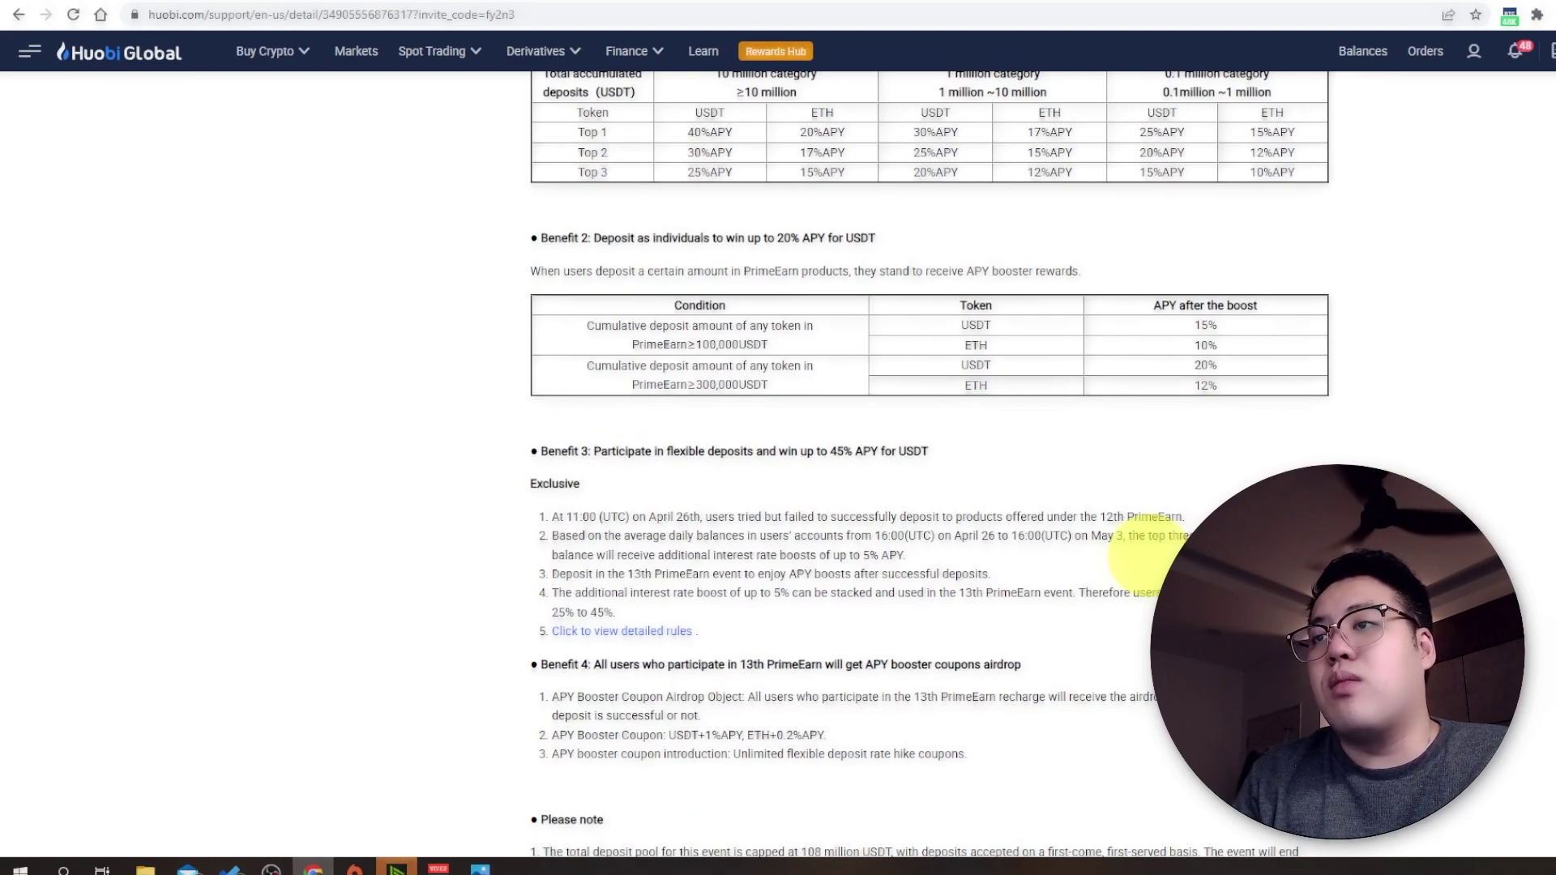
pyautogui.scroll(-1, 1143, 553)
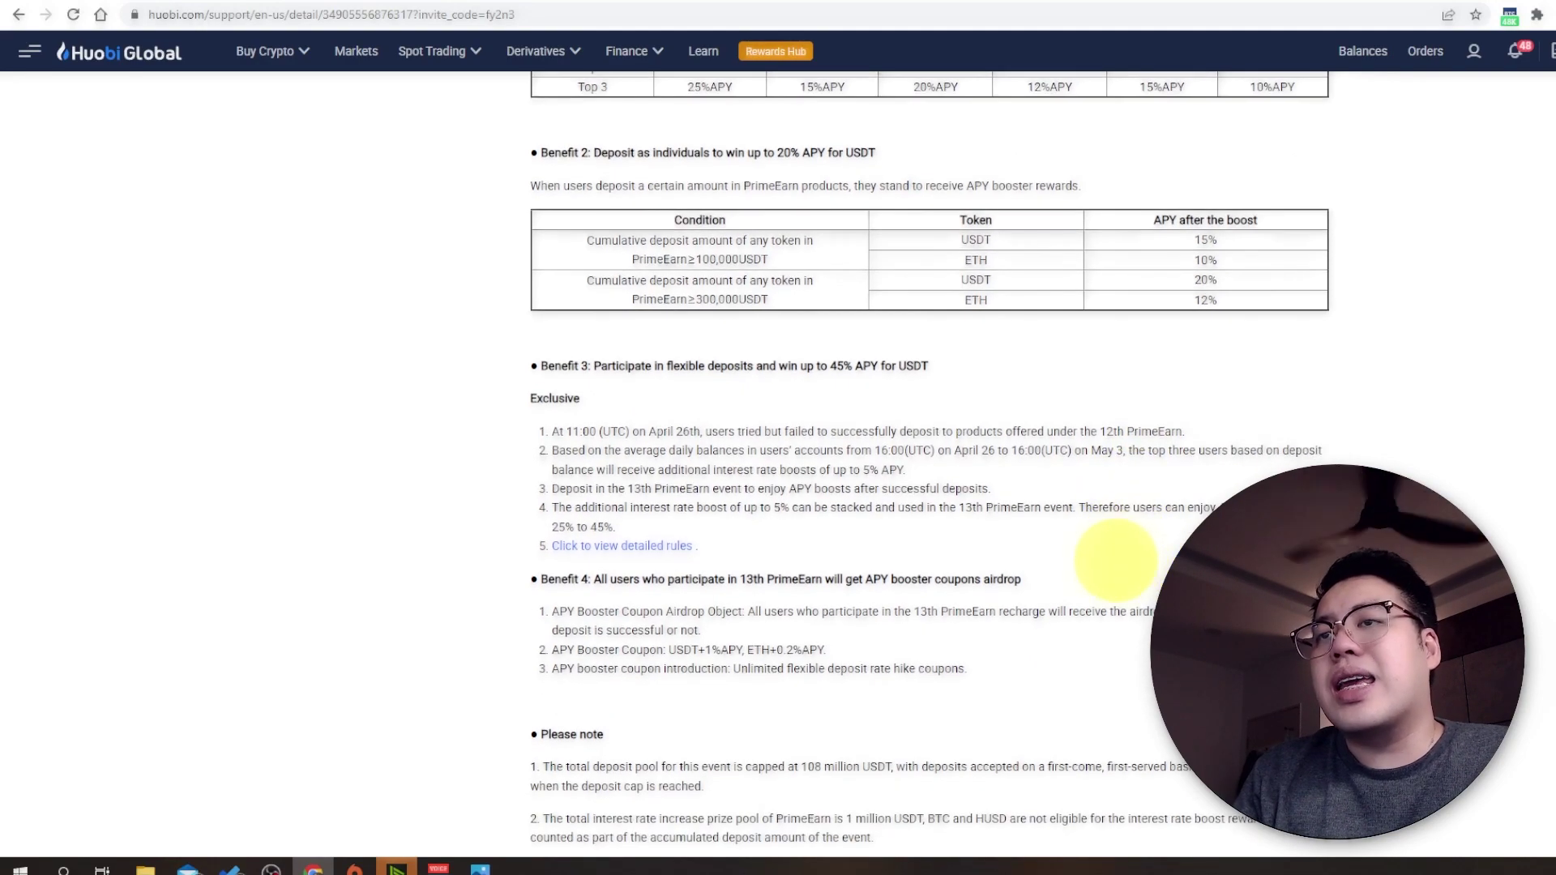